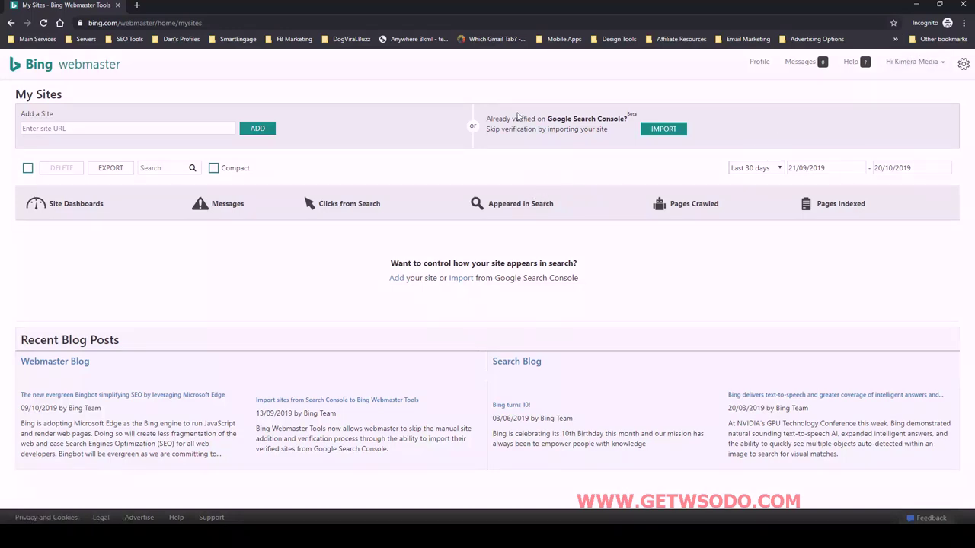
# - Start the import from Google Search Console and grant bing.com access to the signed-in Google account's verified sites
pyautogui.moveTo(487, 120); pyautogui.dragTo(628, 120)
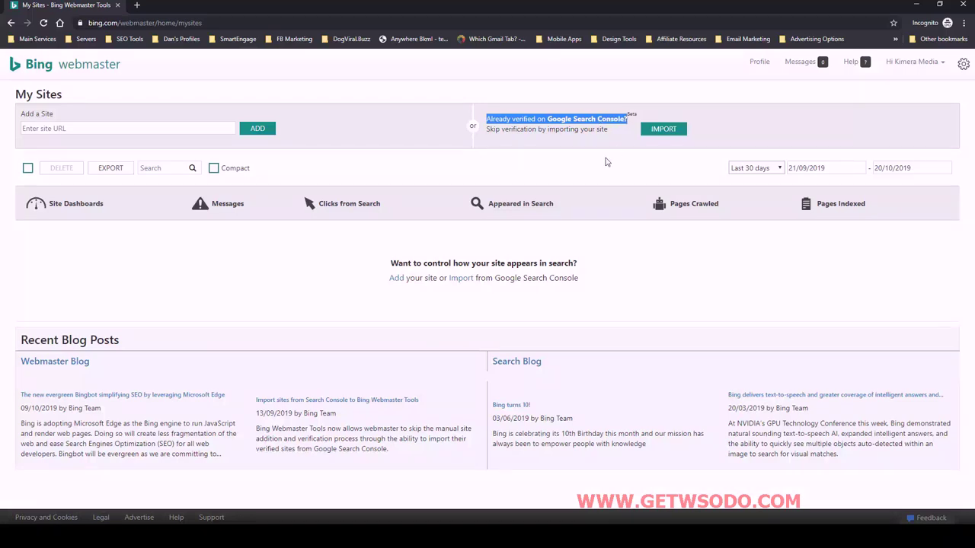
pyautogui.click(617, 152)
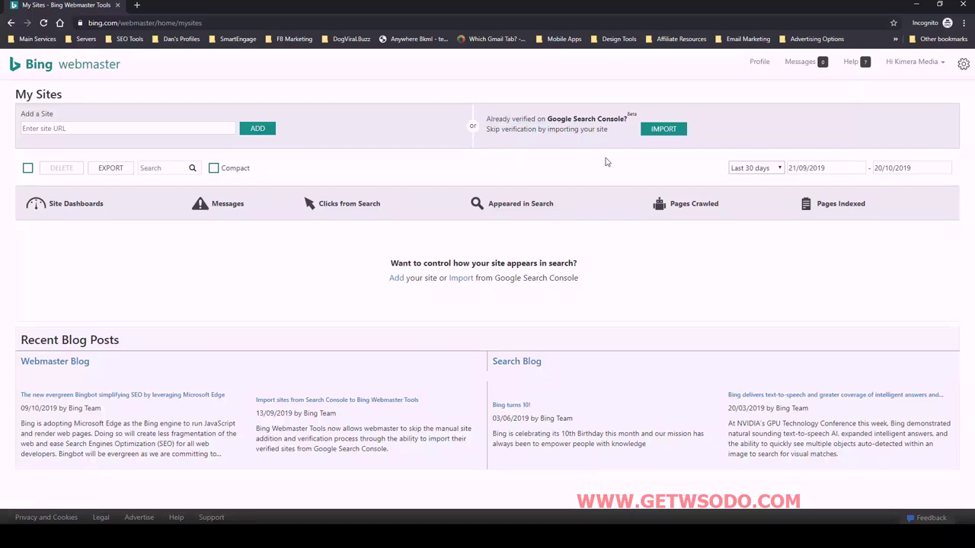
pyautogui.click(670, 131)
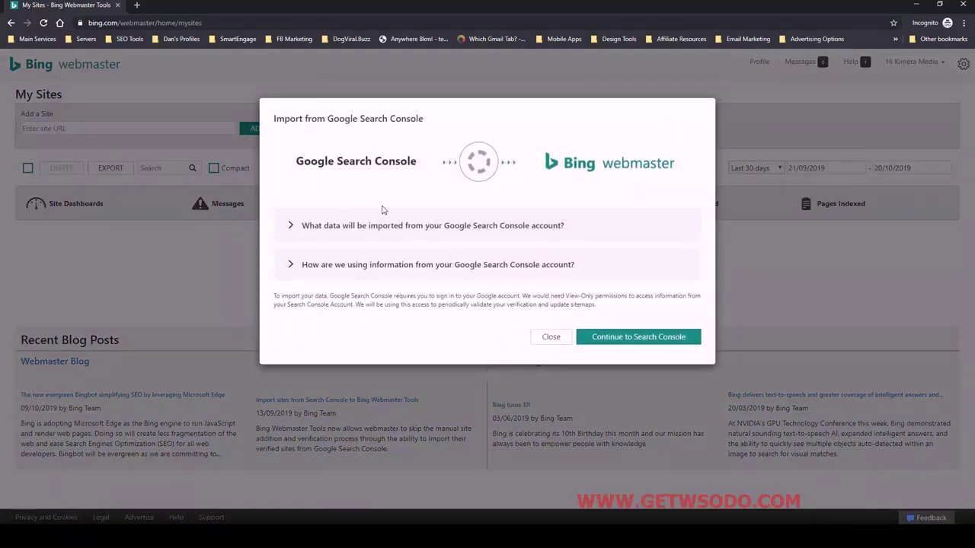
pyautogui.click(354, 227)
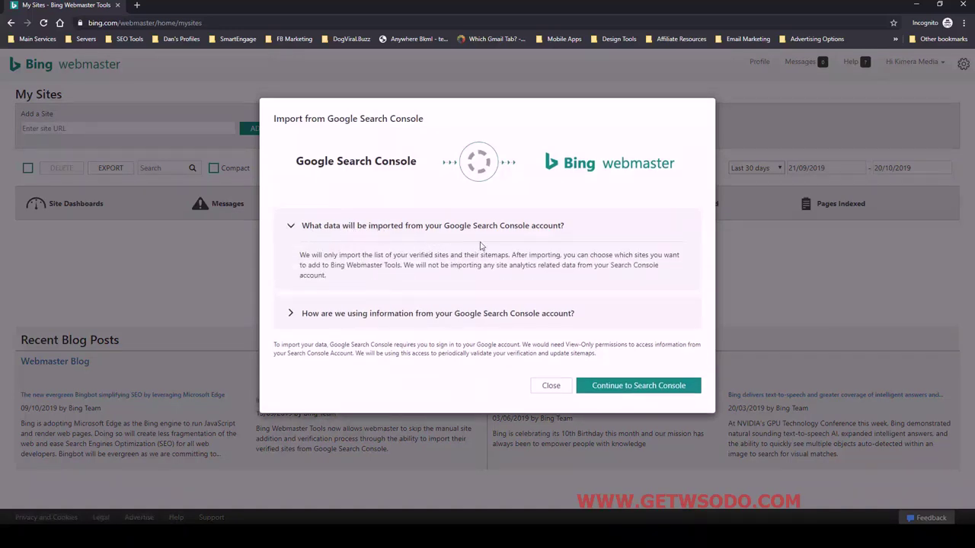
pyautogui.click(447, 226)
pyautogui.click(647, 340)
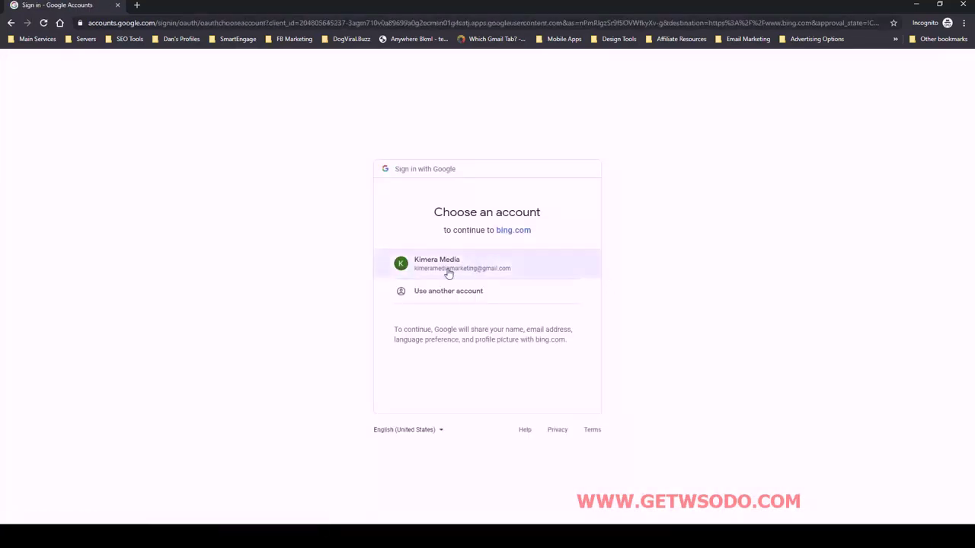
pyautogui.click(447, 272)
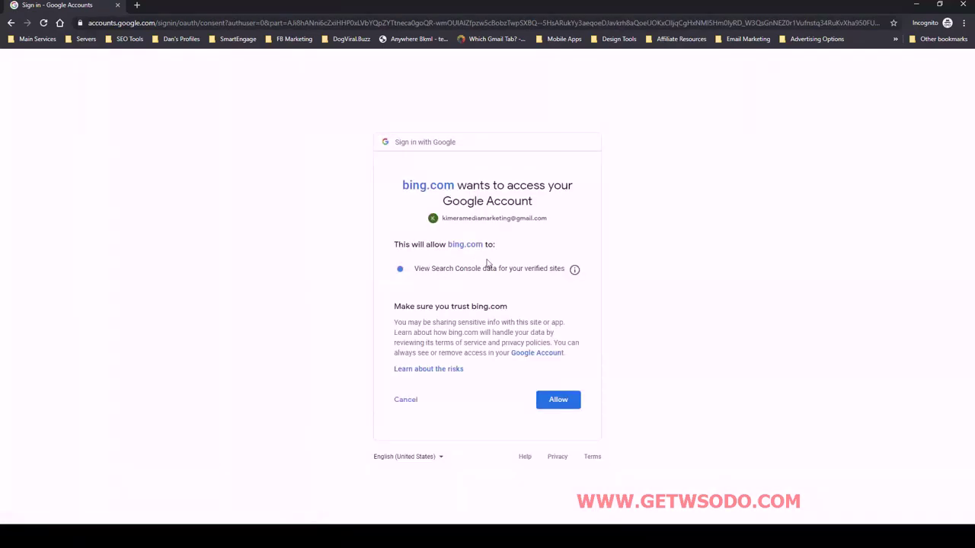
pyautogui.click(559, 401)
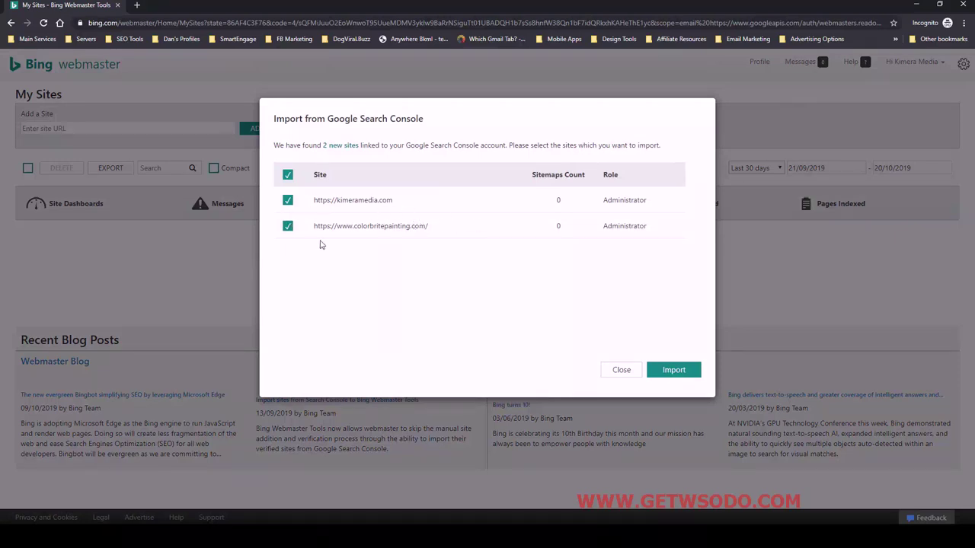
pyautogui.click(288, 200)
pyautogui.click(676, 375)
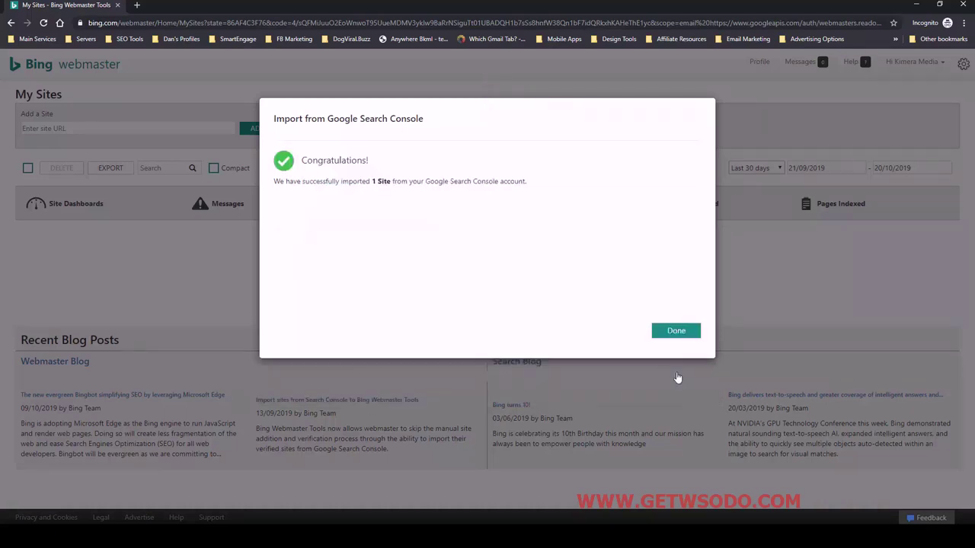
pyautogui.click(678, 333)
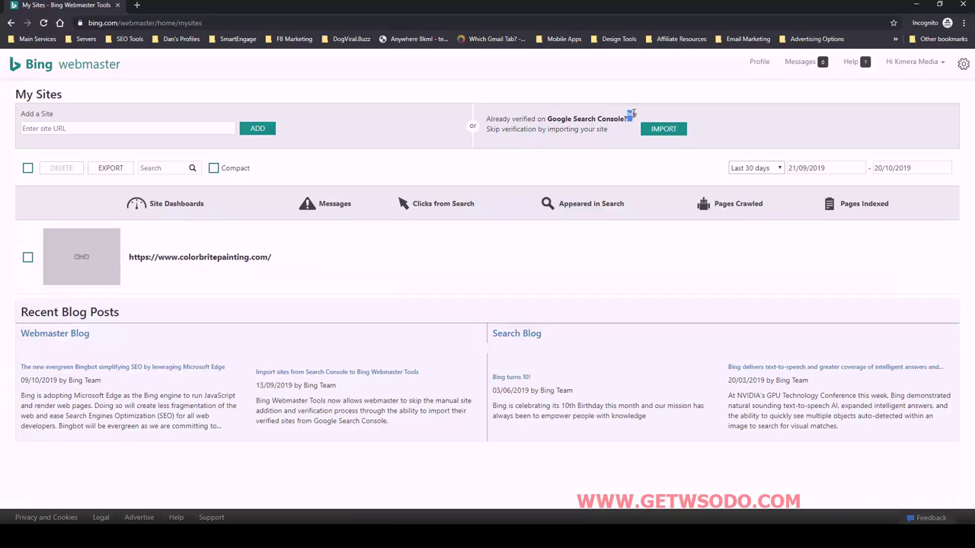
pyautogui.moveTo(635, 113); pyautogui.dragTo(640, 122)
pyautogui.click(638, 114)
pyautogui.click(155, 259)
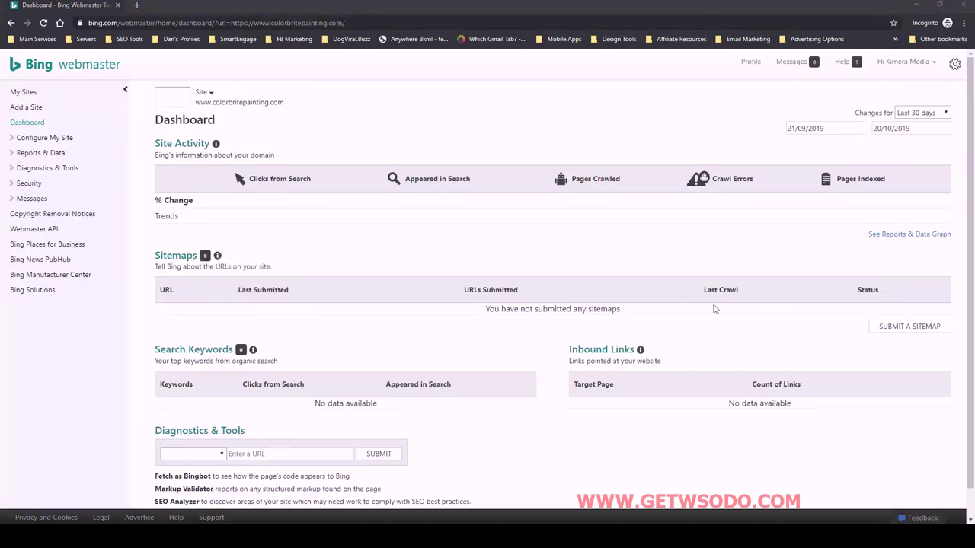
pyautogui.click(918, 329)
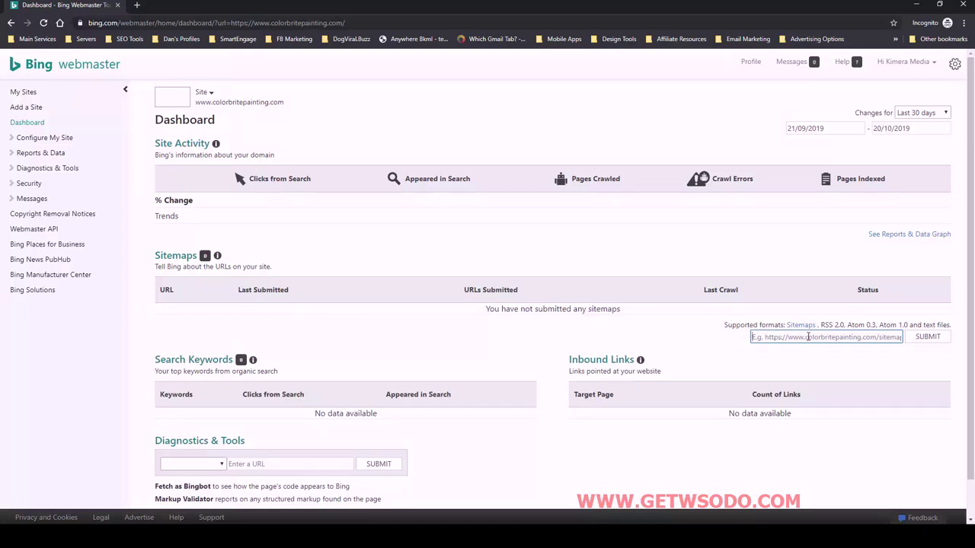
# - Load colorbritepainting.com/sitemap.xml in a new browser tab
pyautogui.click(138, 6)
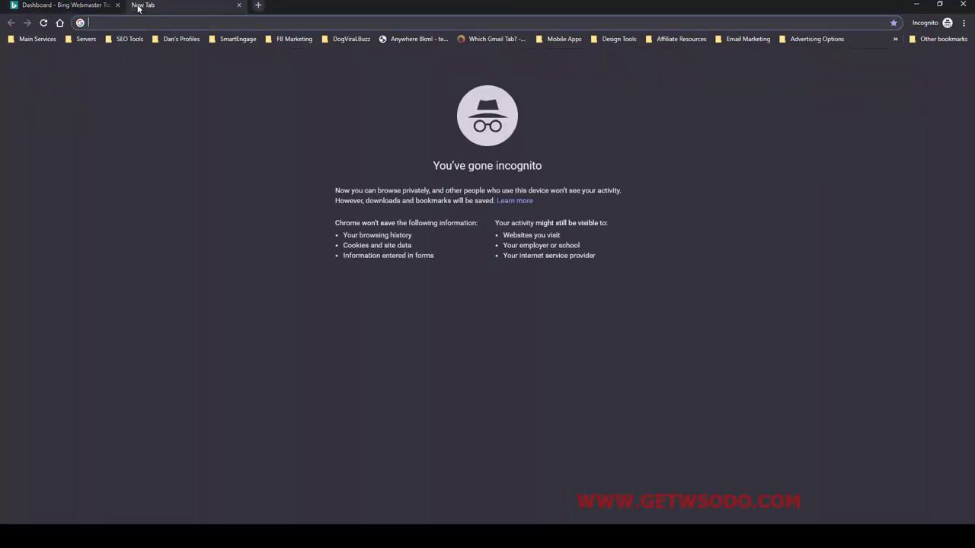
pyautogui.write('COLORBRITEP')
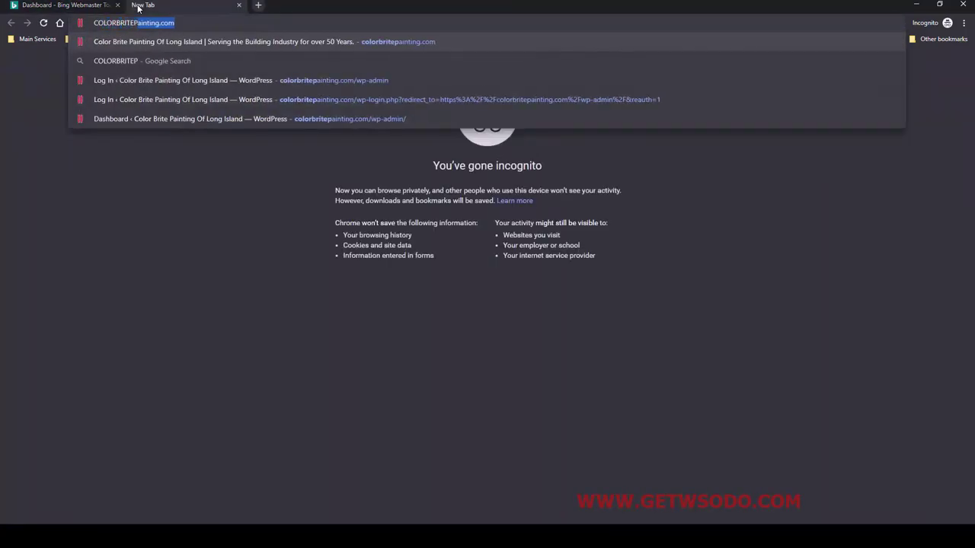
pyautogui.write('AINTING')
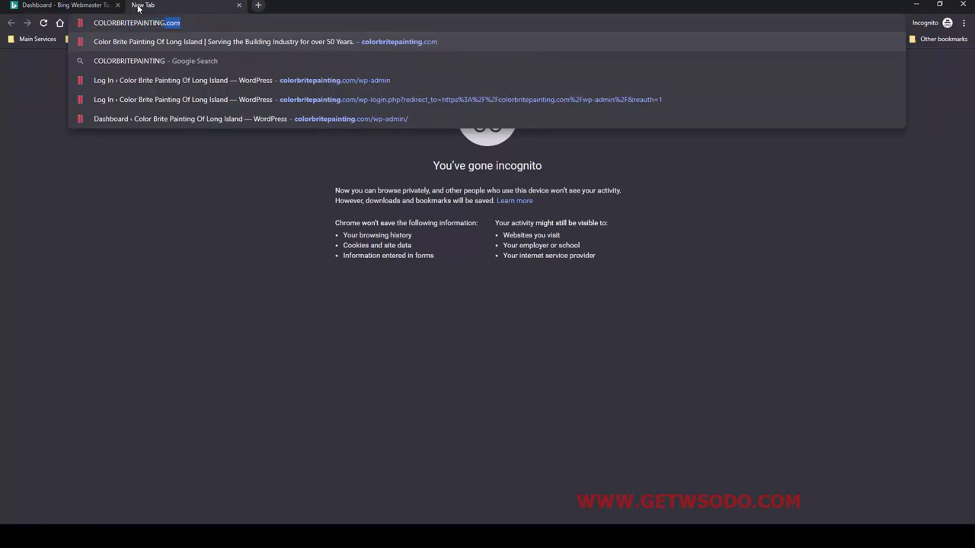
pyautogui.write('.com')
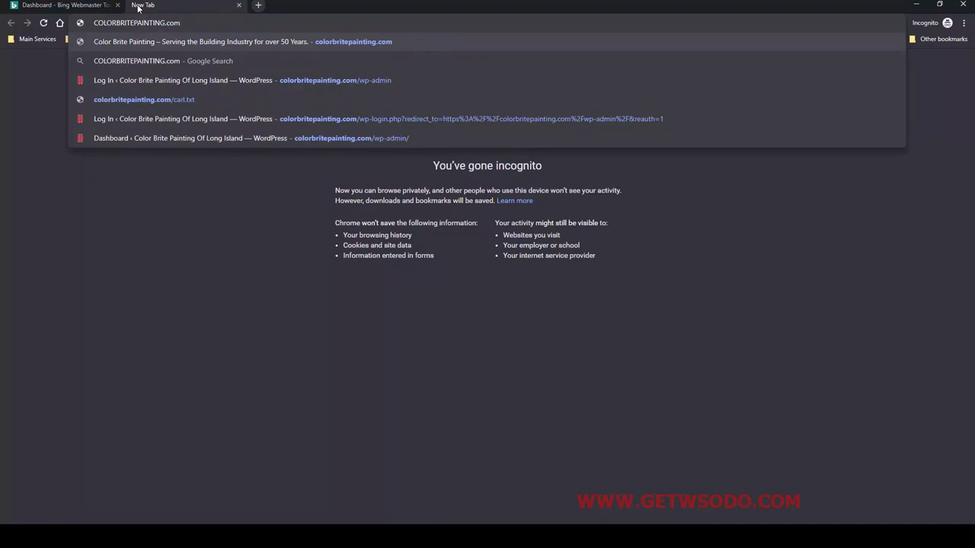
pyautogui.write('/sitemap')
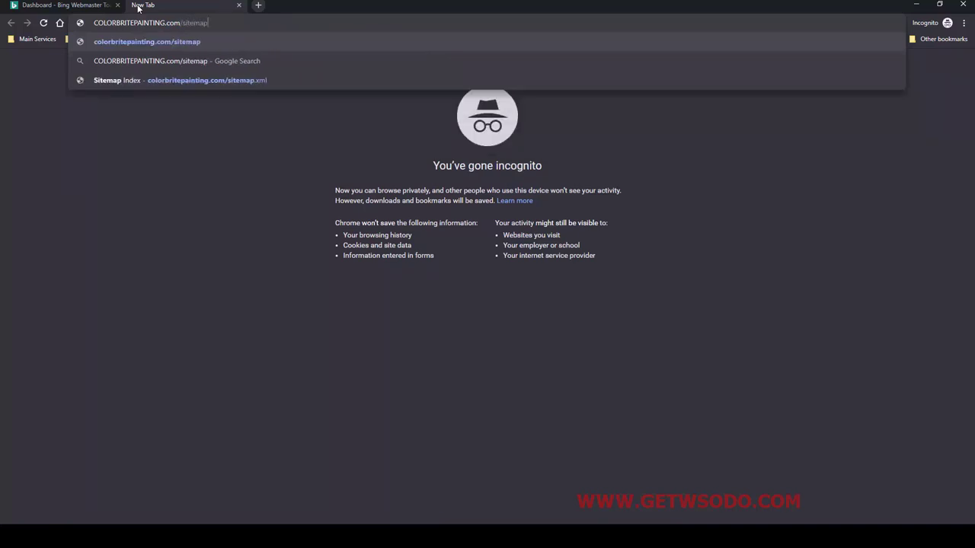
pyautogui.click(198, 74)
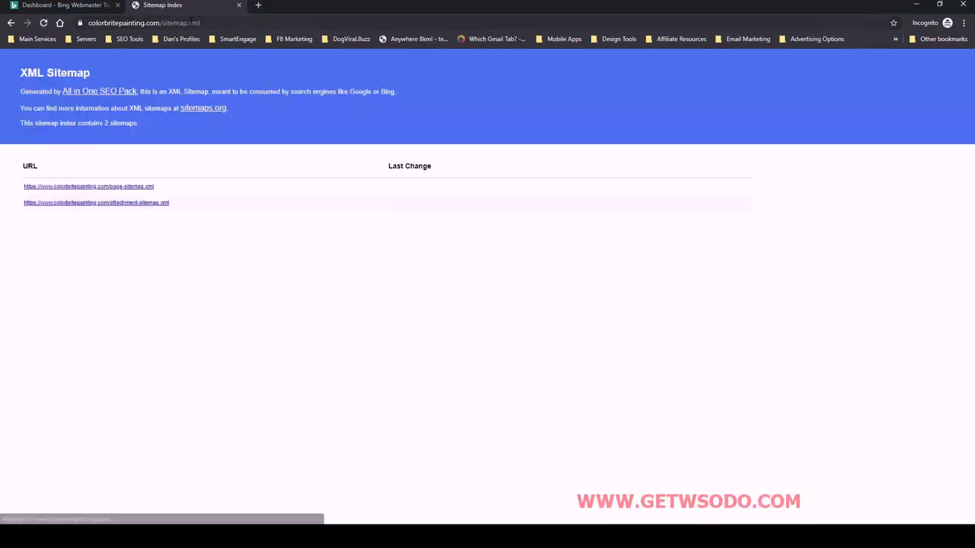
pyautogui.click(192, 23)
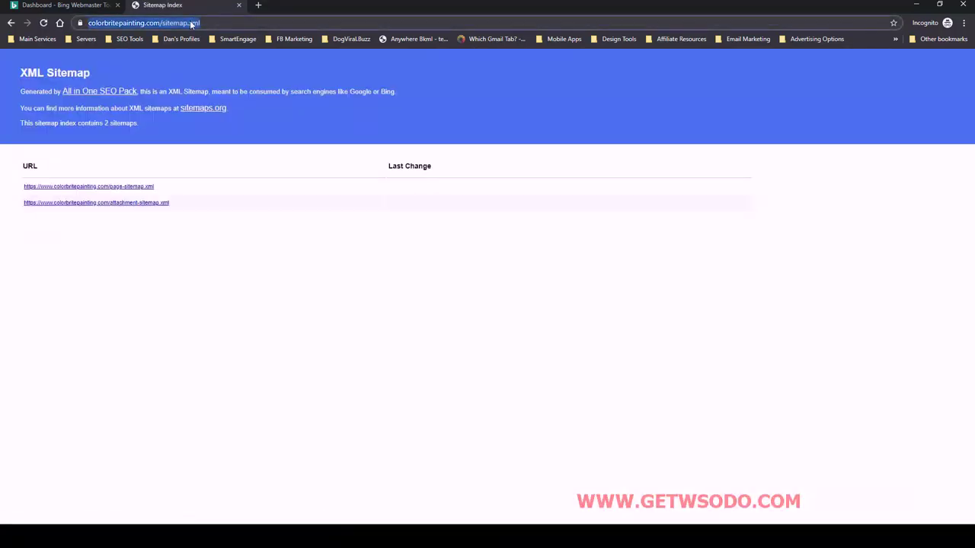
pyautogui.rightClick(193, 23)
pyautogui.click(219, 79)
pyautogui.click(84, 5)
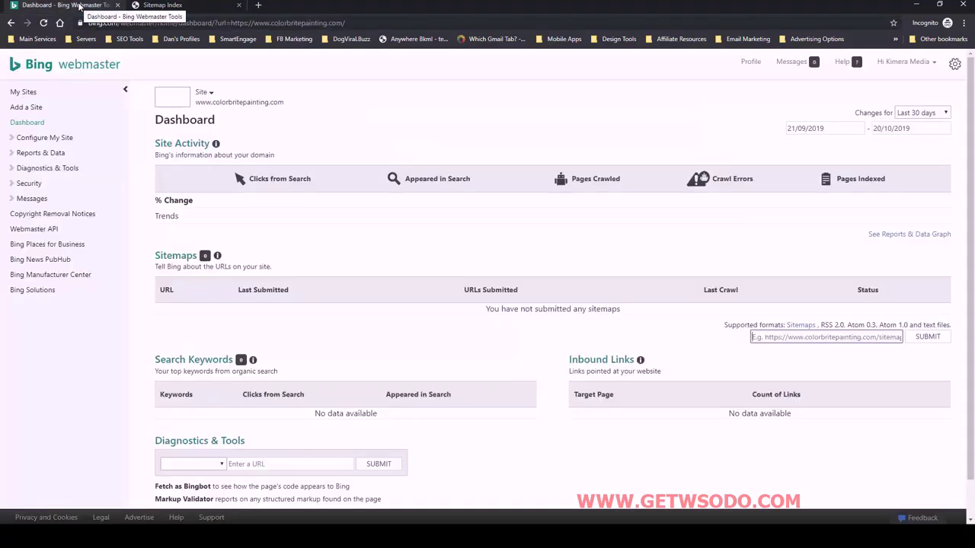
pyautogui.click(775, 336)
pyautogui.hotkey('ctrl', 'v')
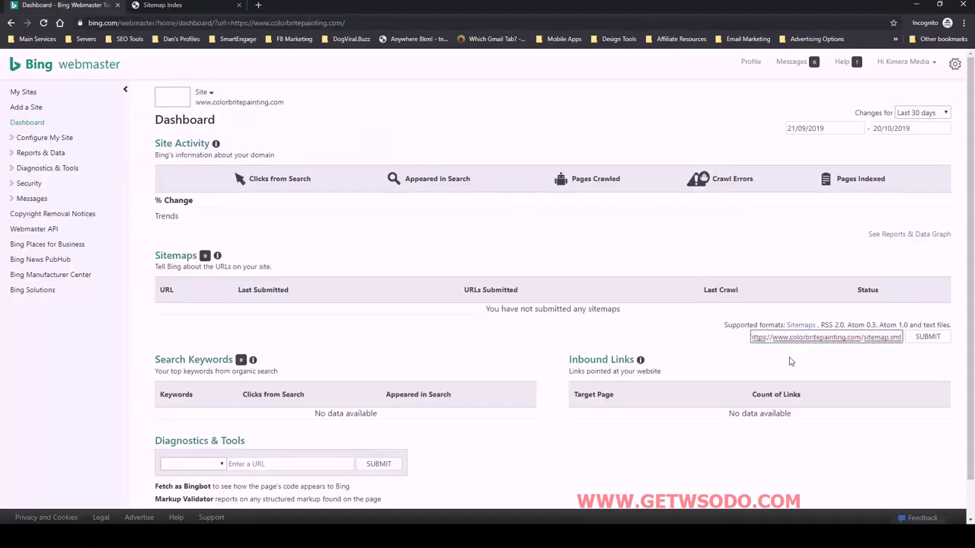
pyautogui.click(941, 342)
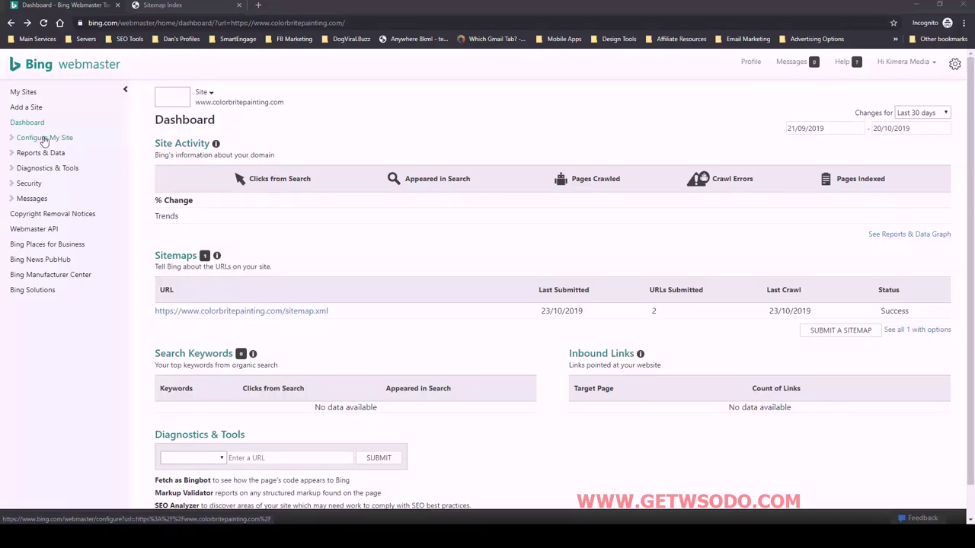
pyautogui.click(44, 138)
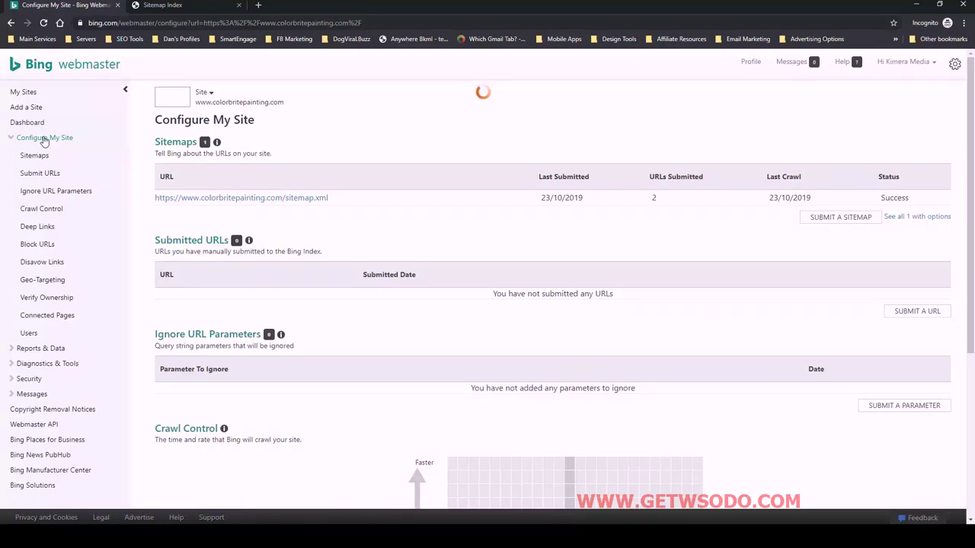
pyautogui.click(40, 283)
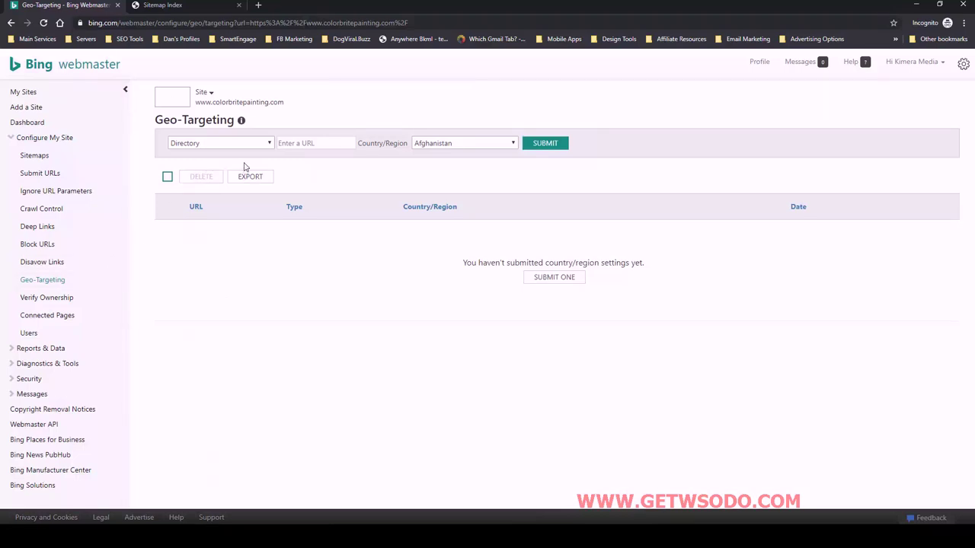
pyautogui.click(438, 144)
pyautogui.moveTo(565, 165); pyautogui.dragTo(545, 331)
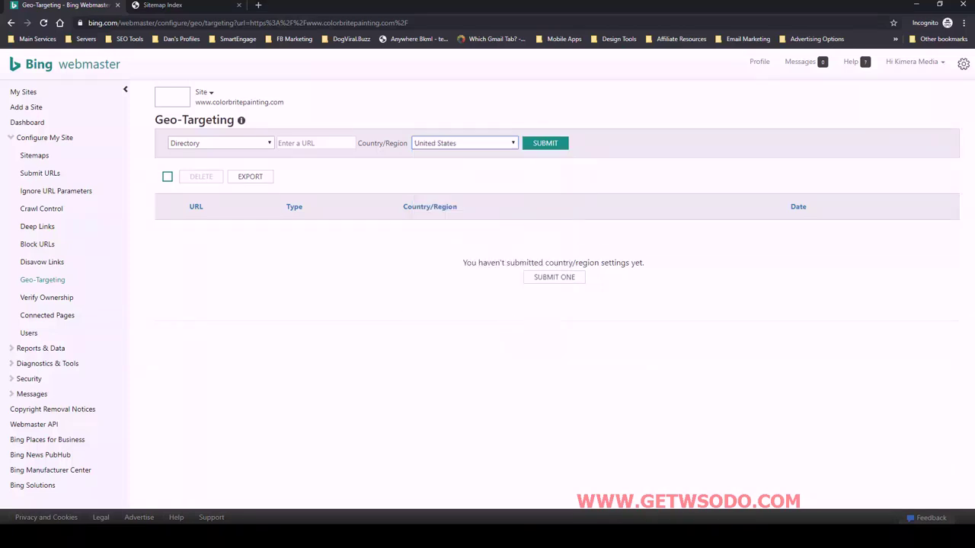
pyautogui.click(223, 148)
pyautogui.click(201, 156)
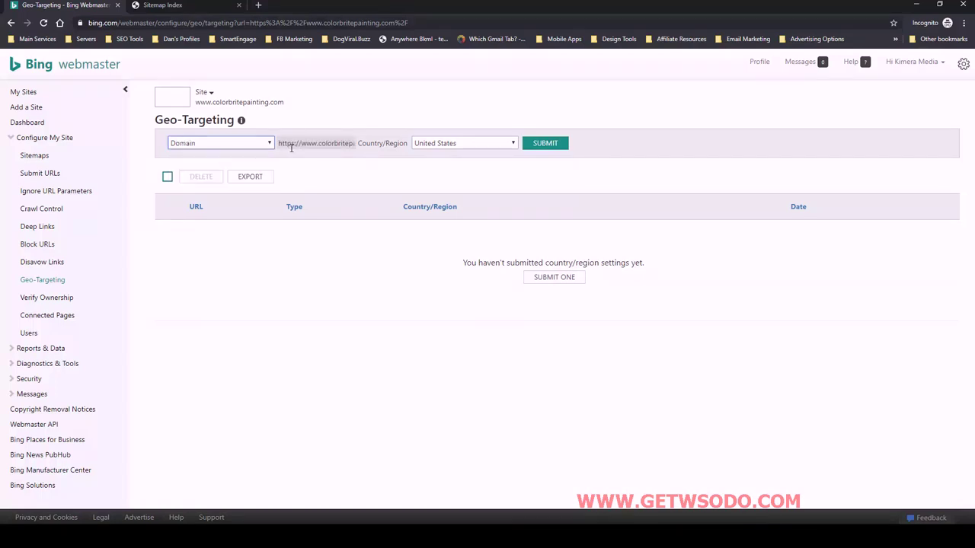
pyautogui.moveTo(298, 149); pyautogui.dragTo(364, 150)
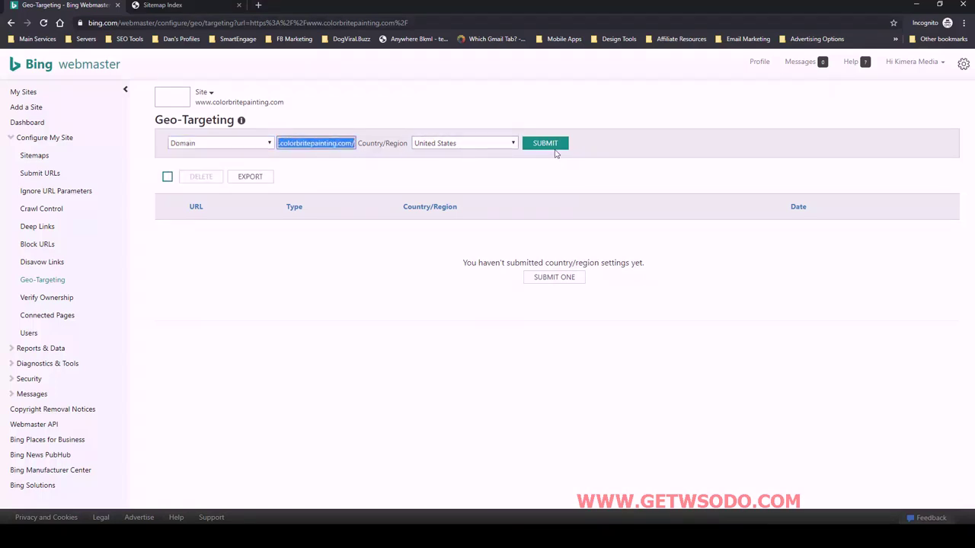
pyautogui.click(557, 147)
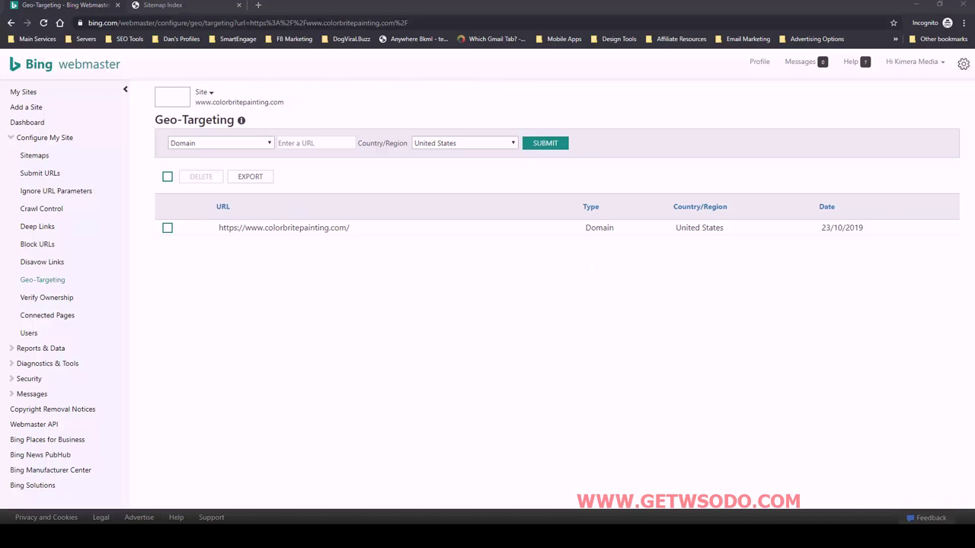
# - Open the site's Connected Pages settings and activate the Facebook address field
pyautogui.click(48, 318)
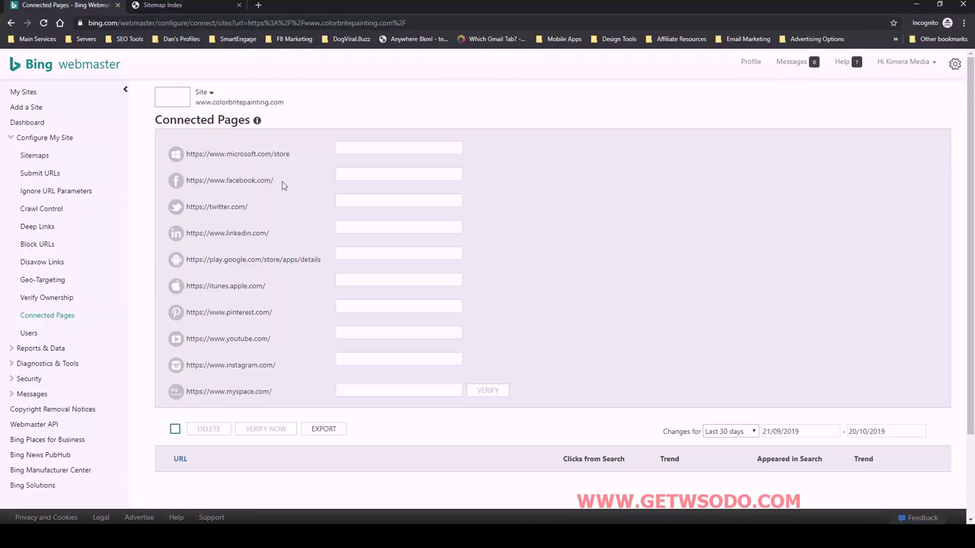
pyautogui.click(346, 174)
pyautogui.press('Tab')
pyautogui.click(345, 175)
# - Switch to the Color Brite Painting of Long Island folder and open the Color Brite Painting NAP Schema Code file
pyautogui.hotkey('alt', 'Tab')
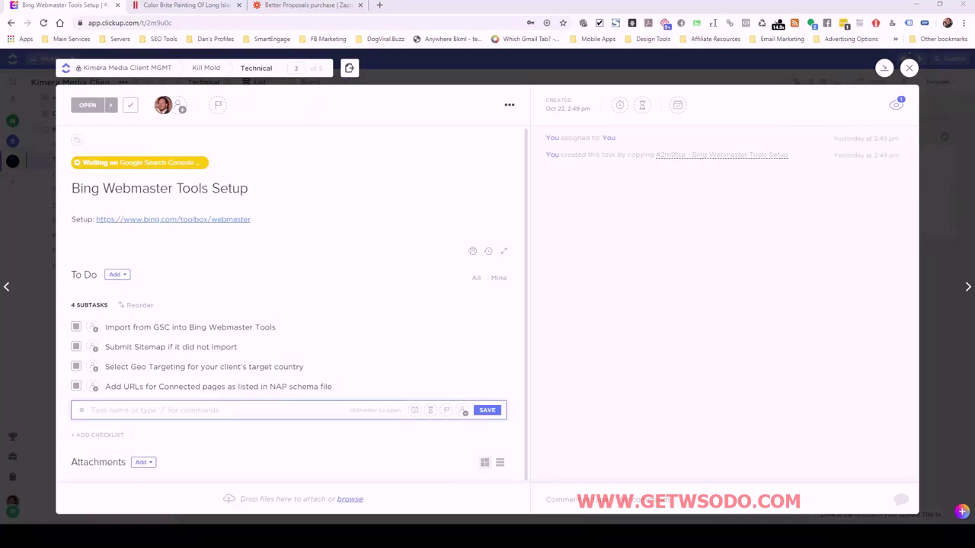
pyautogui.hotkey('alt', 'Tab')
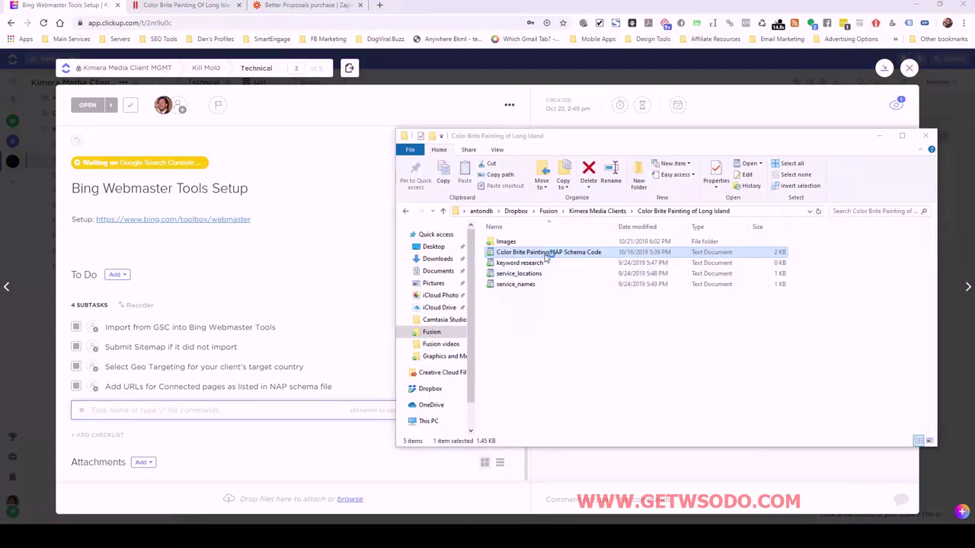
pyautogui.click(749, 163)
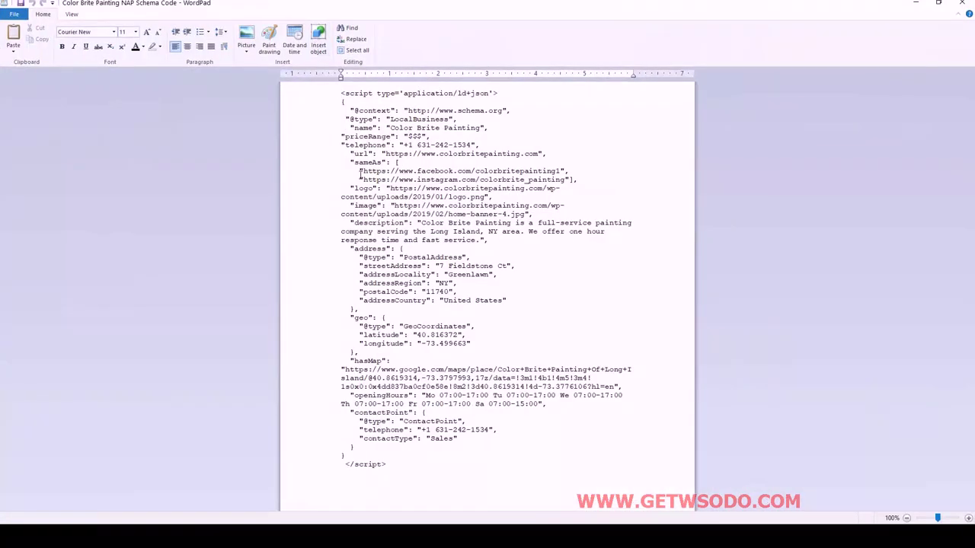
# - Copy the Facebook page name colorbritepainting1 from the sameAs section of the schema code
pyautogui.moveTo(363, 170); pyautogui.dragTo(564, 174)
pyautogui.click(563, 174)
pyautogui.click(938, 4)
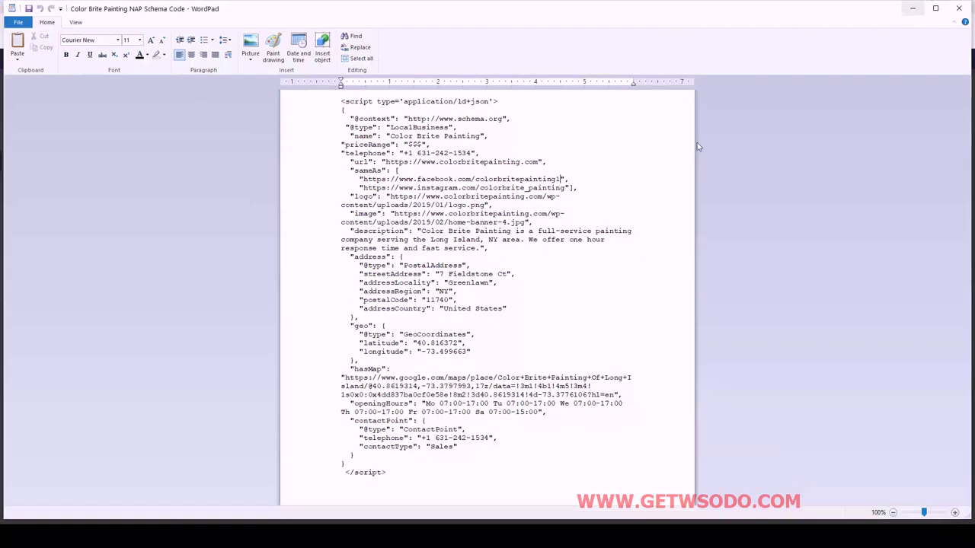
pyautogui.doubleClick(531, 177)
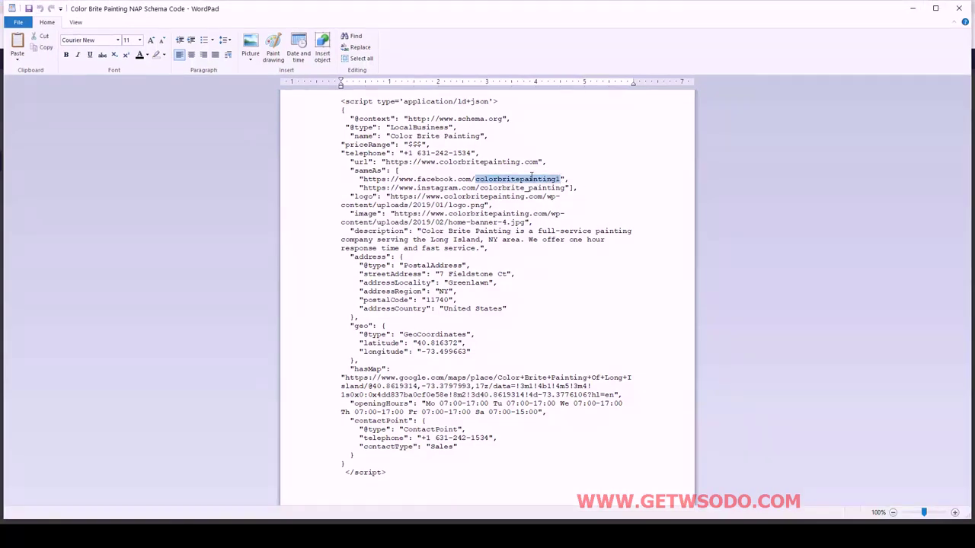
pyautogui.press('super+Up')
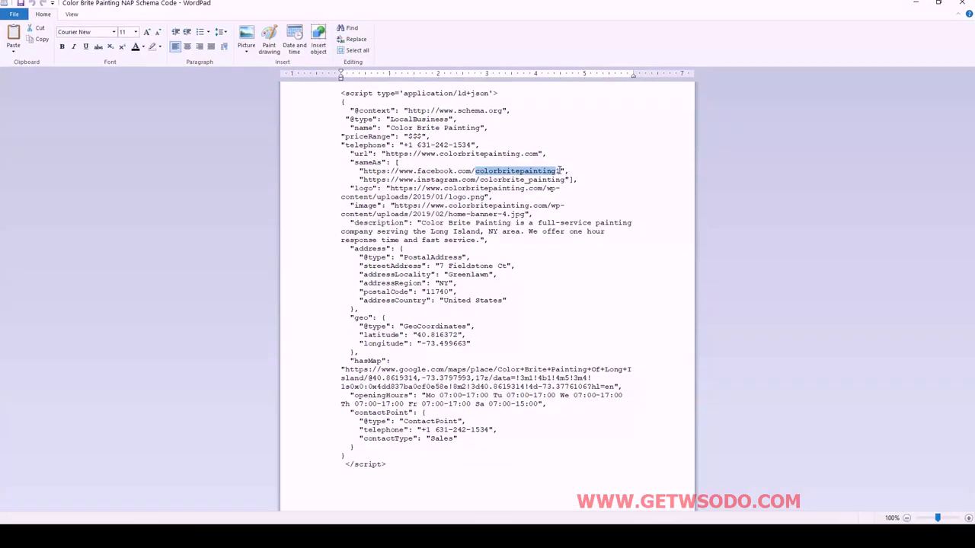
pyautogui.rightClick(560, 175)
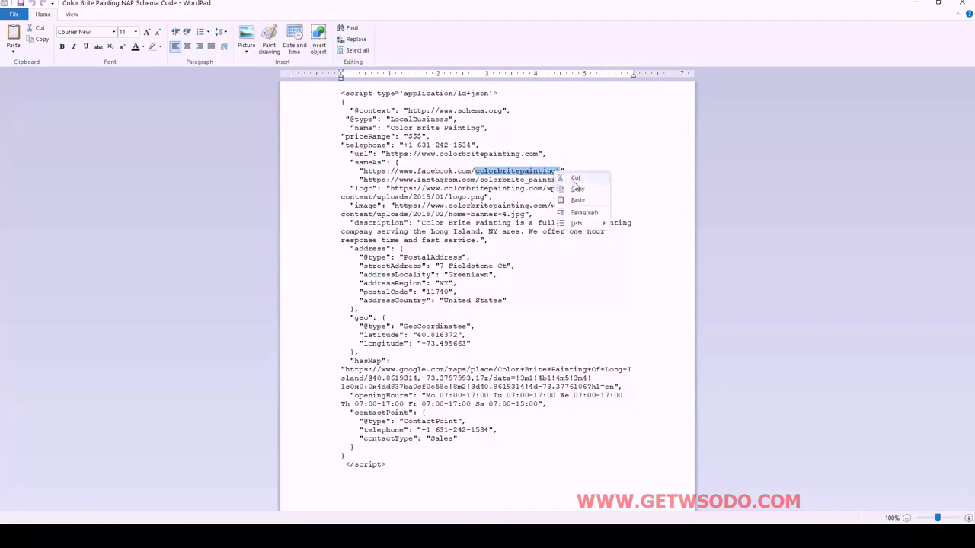
pyautogui.click(576, 191)
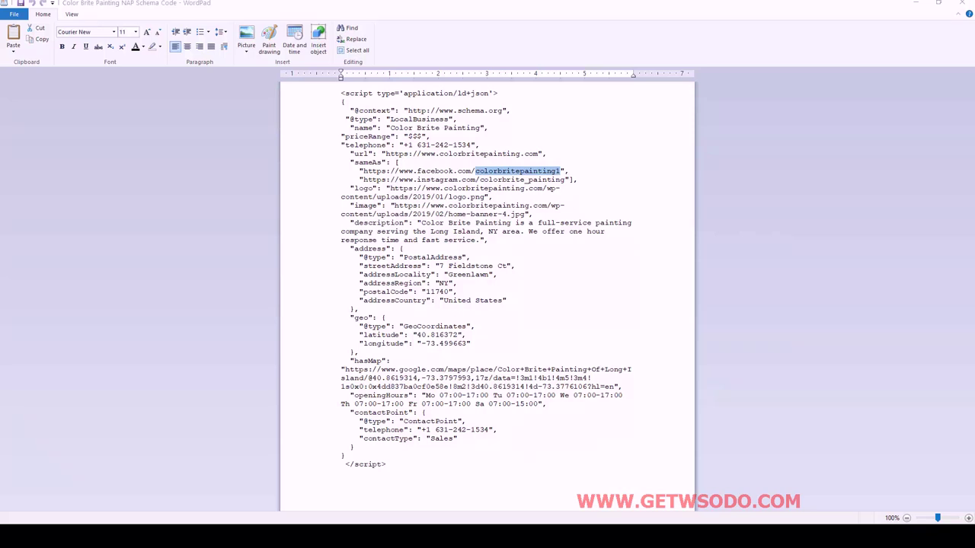
# - Switch to the Bing Webmaster Connected Pages settings and enter colorbritepainting1 as the site's Facebook page
pyautogui.hotkey('alt', 'Tab')
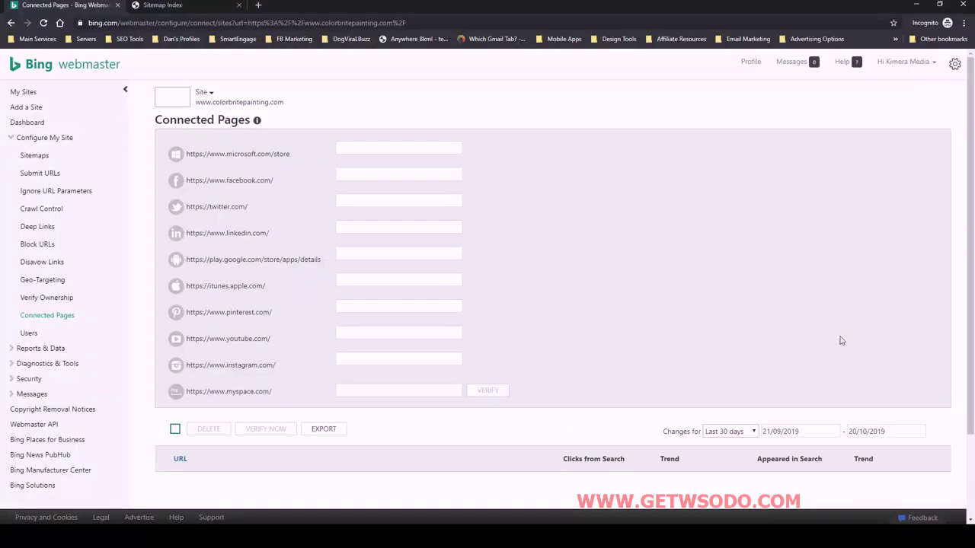
pyautogui.click(355, 176)
pyautogui.hotkey('ctrl', 'v')
# - Switch to the schema code in WordPad, copy the Instagram page name colorbrite_painting, and return to Bing Webmaster
pyautogui.hotkey('alt', 'Tab')
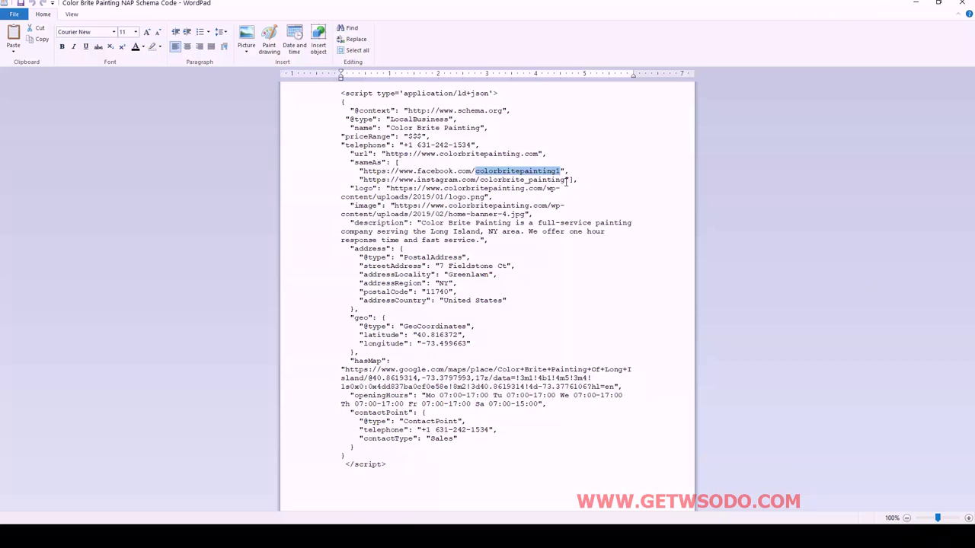
pyautogui.moveTo(568, 180); pyautogui.dragTo(504, 185)
pyautogui.rightClick(504, 183)
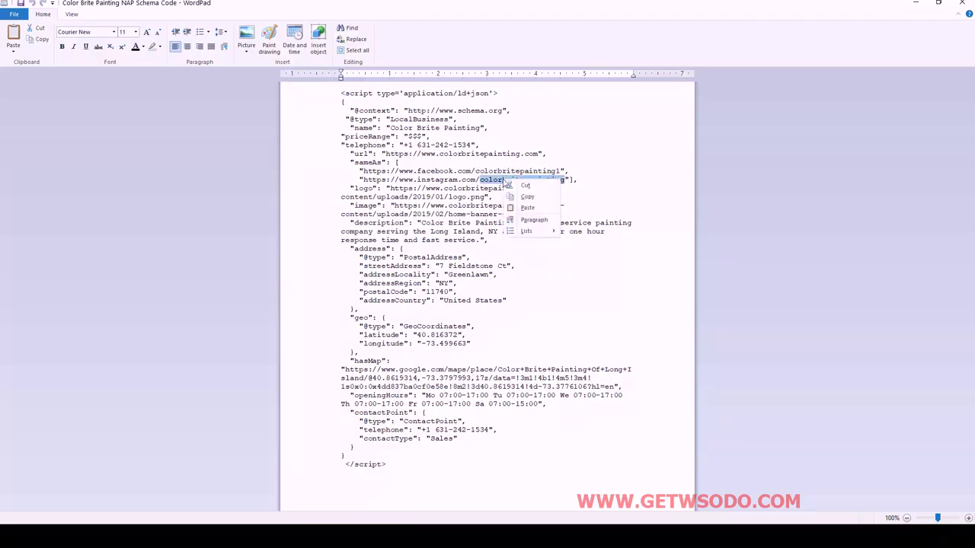
pyautogui.click(514, 198)
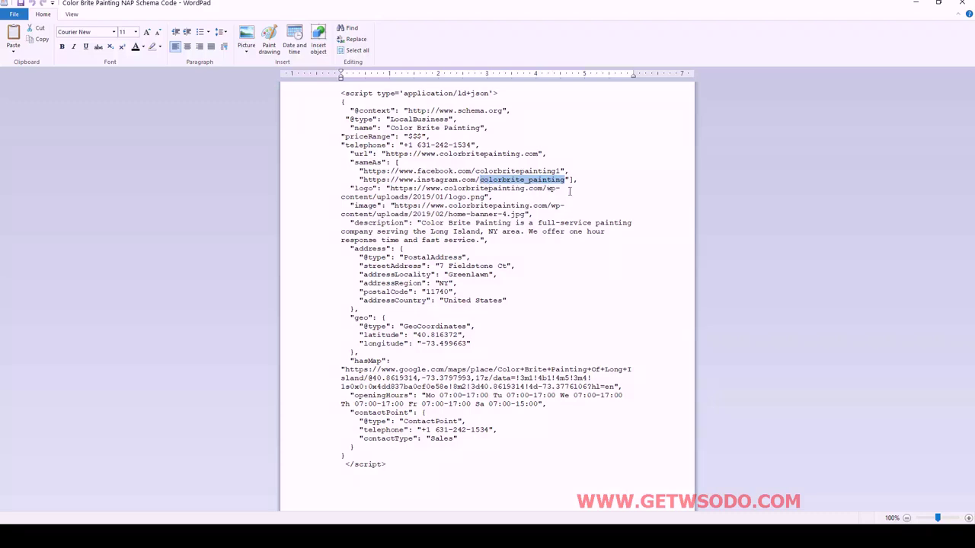
pyautogui.click(916, 5)
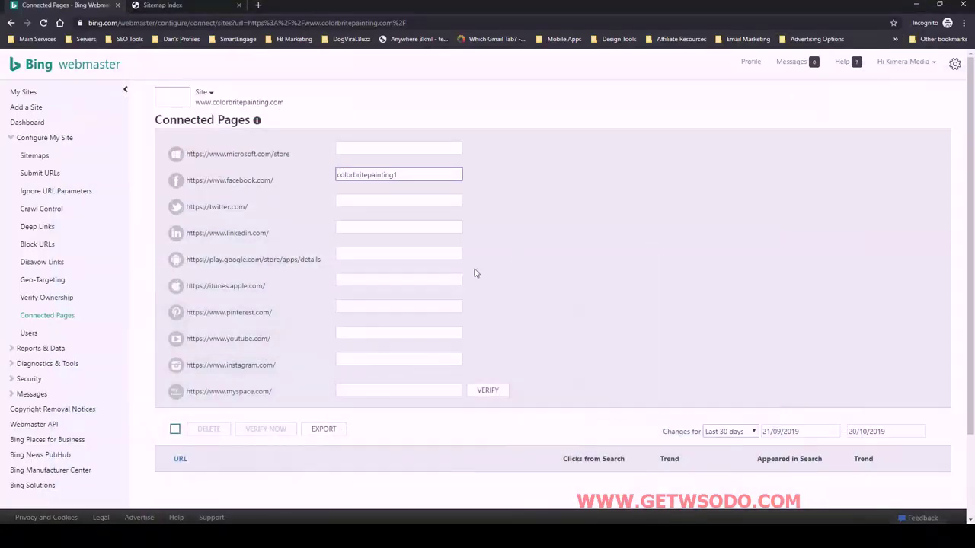
# - Enter colorbrite_painting as the site's Instagram page and submit the connected pages for verification
pyautogui.click(351, 361)
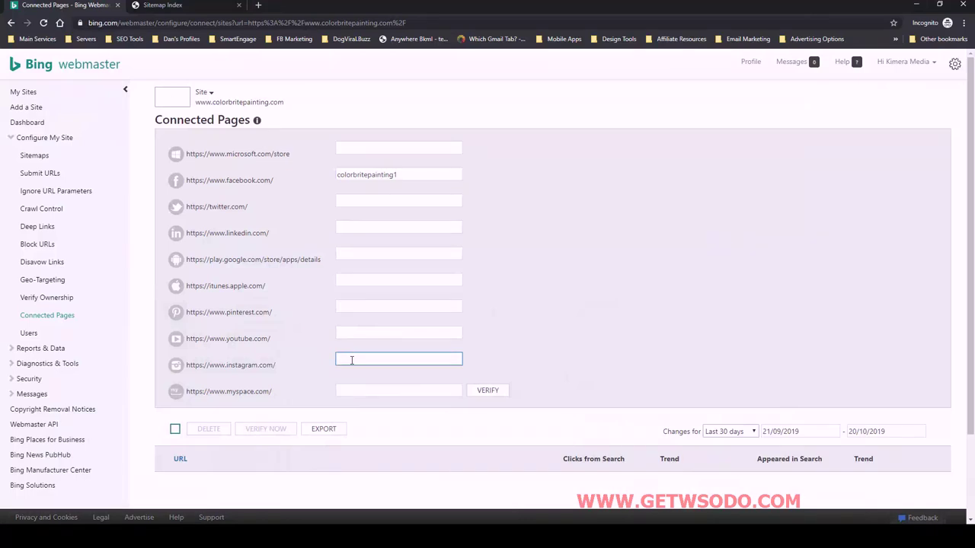
pyautogui.hotkey('ctrl', 'v')
pyautogui.click(486, 394)
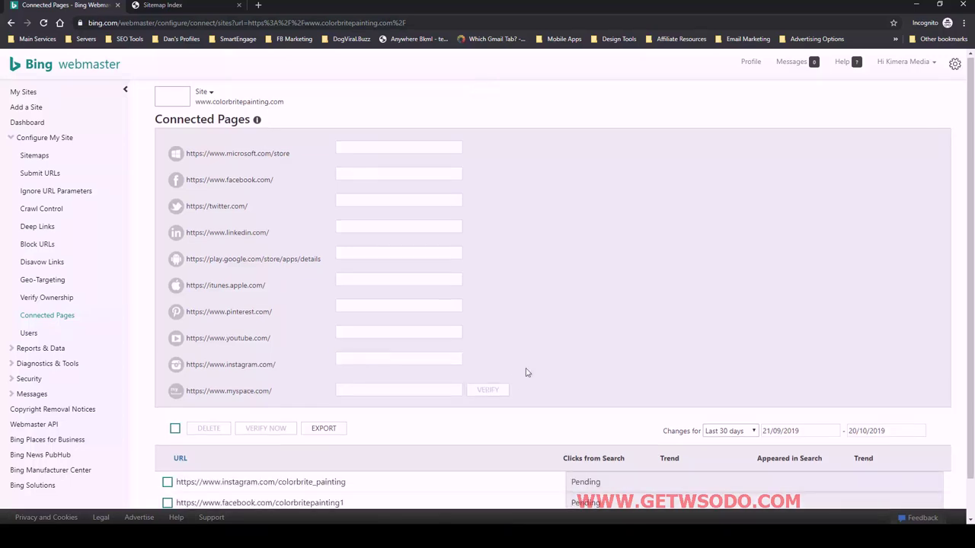
pyautogui.scroll(-1, 548, 373)
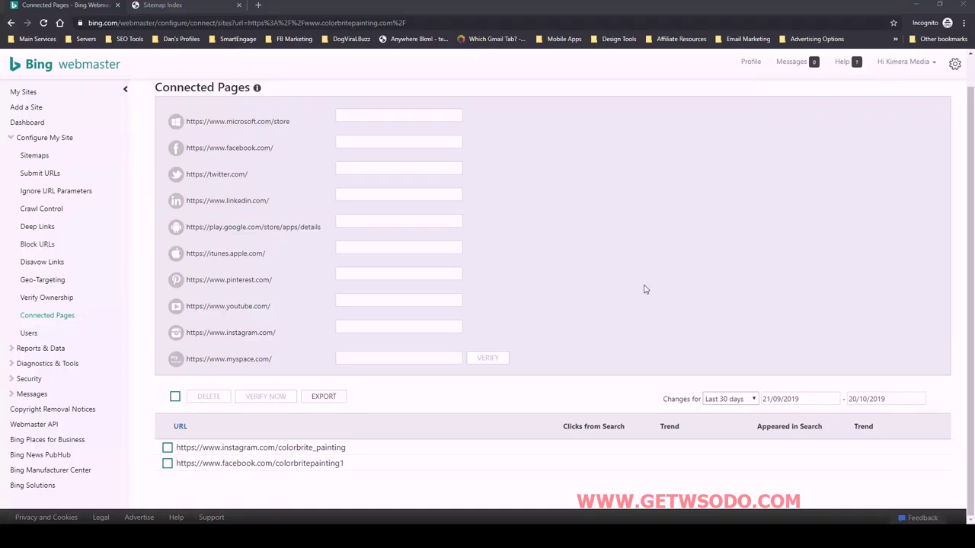
pyautogui.scroll(1, 643, 290)
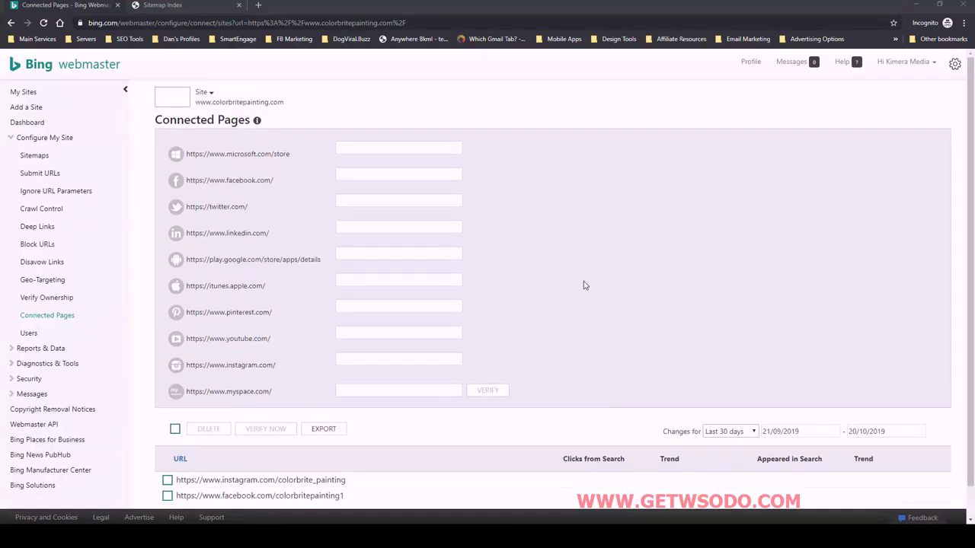
pyautogui.click(351, 227)
# - Open the site's Sitemaps page and check the submitted sitemap's URL count and status
pyautogui.click(49, 175)
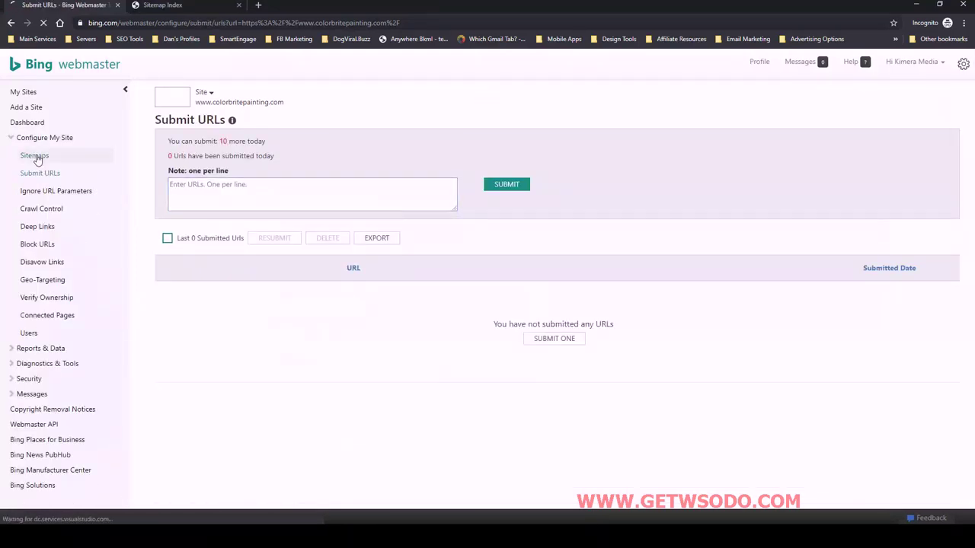
pyautogui.click(37, 159)
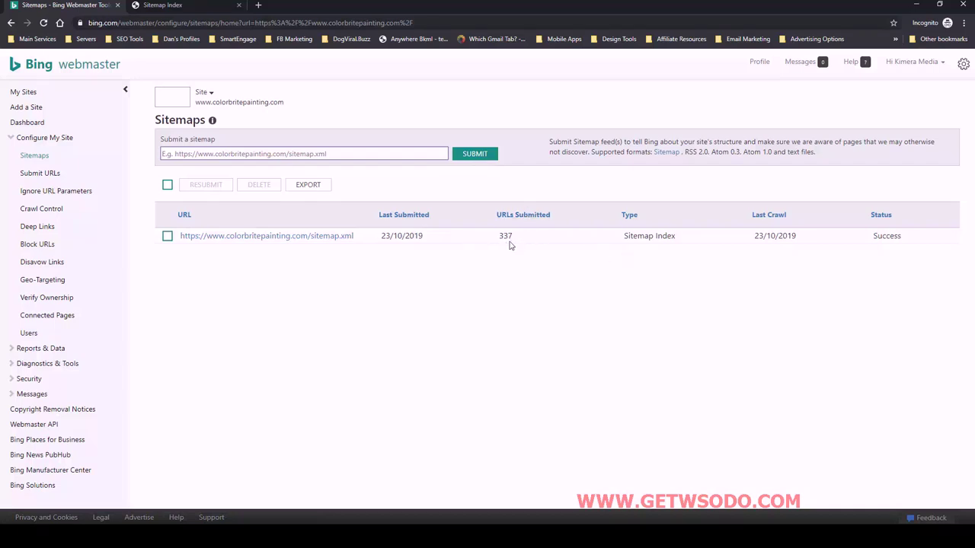
pyautogui.moveTo(874, 236); pyautogui.dragTo(903, 239)
pyautogui.click(895, 262)
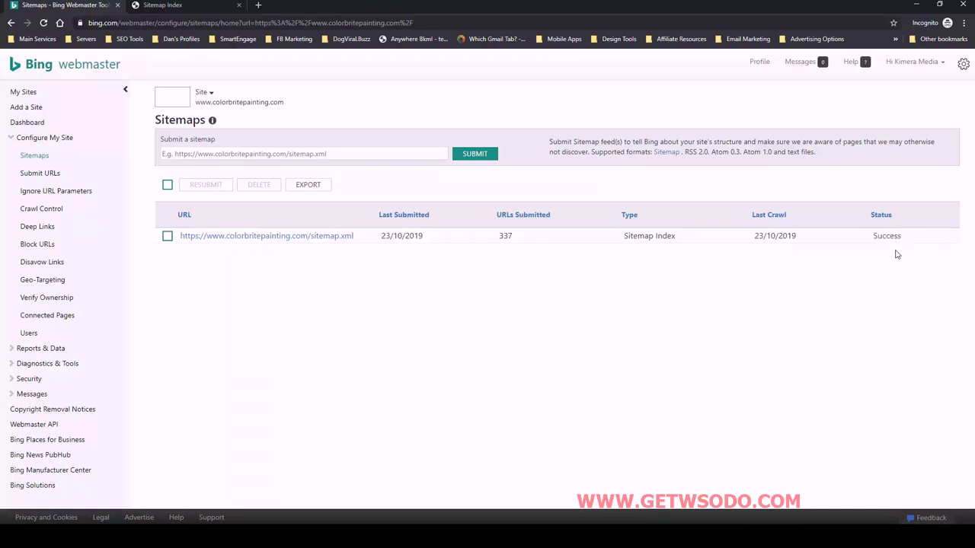